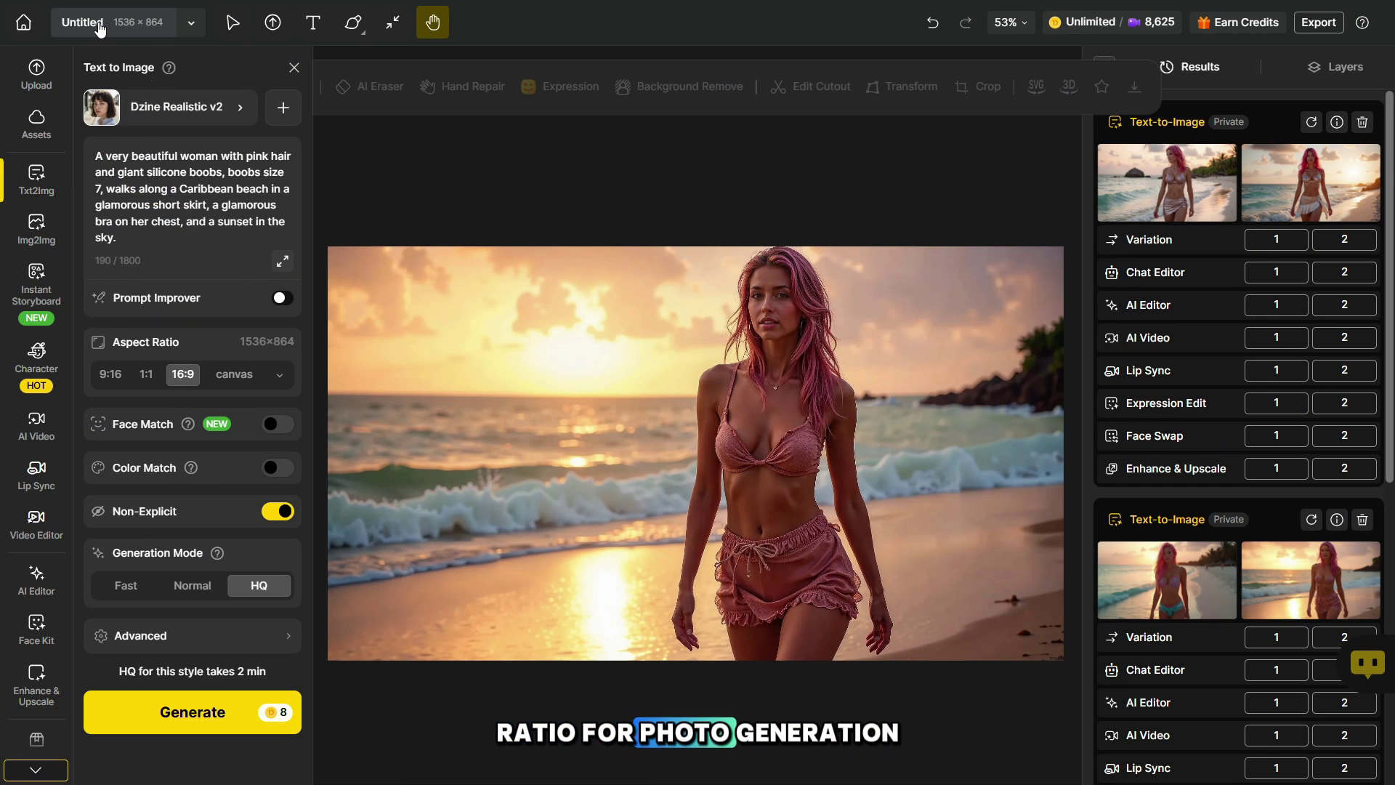
- Disable Dzine's Non-Explicit content filter for the beach-scene prompt
left_click(99, 28)
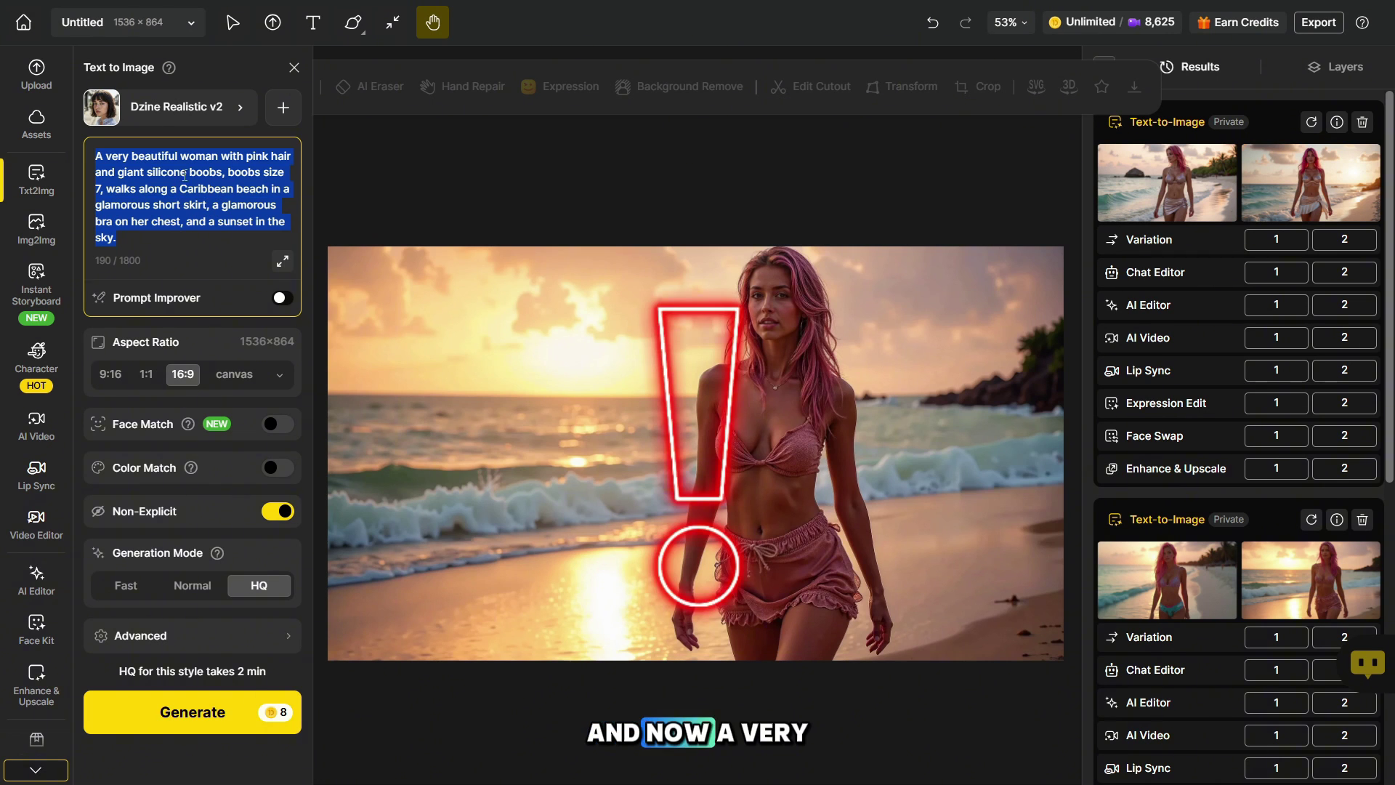
left_click(273, 516)
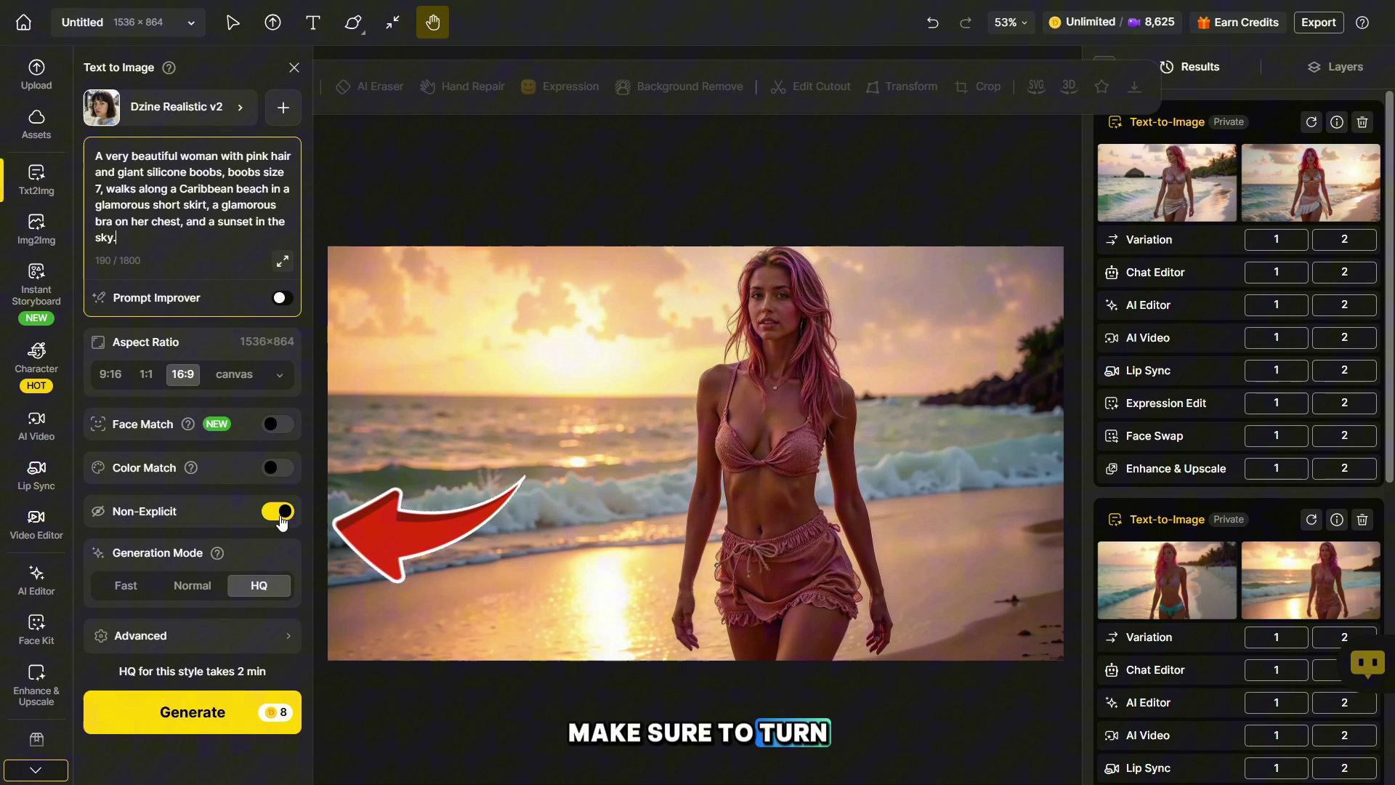
left_click(277, 517)
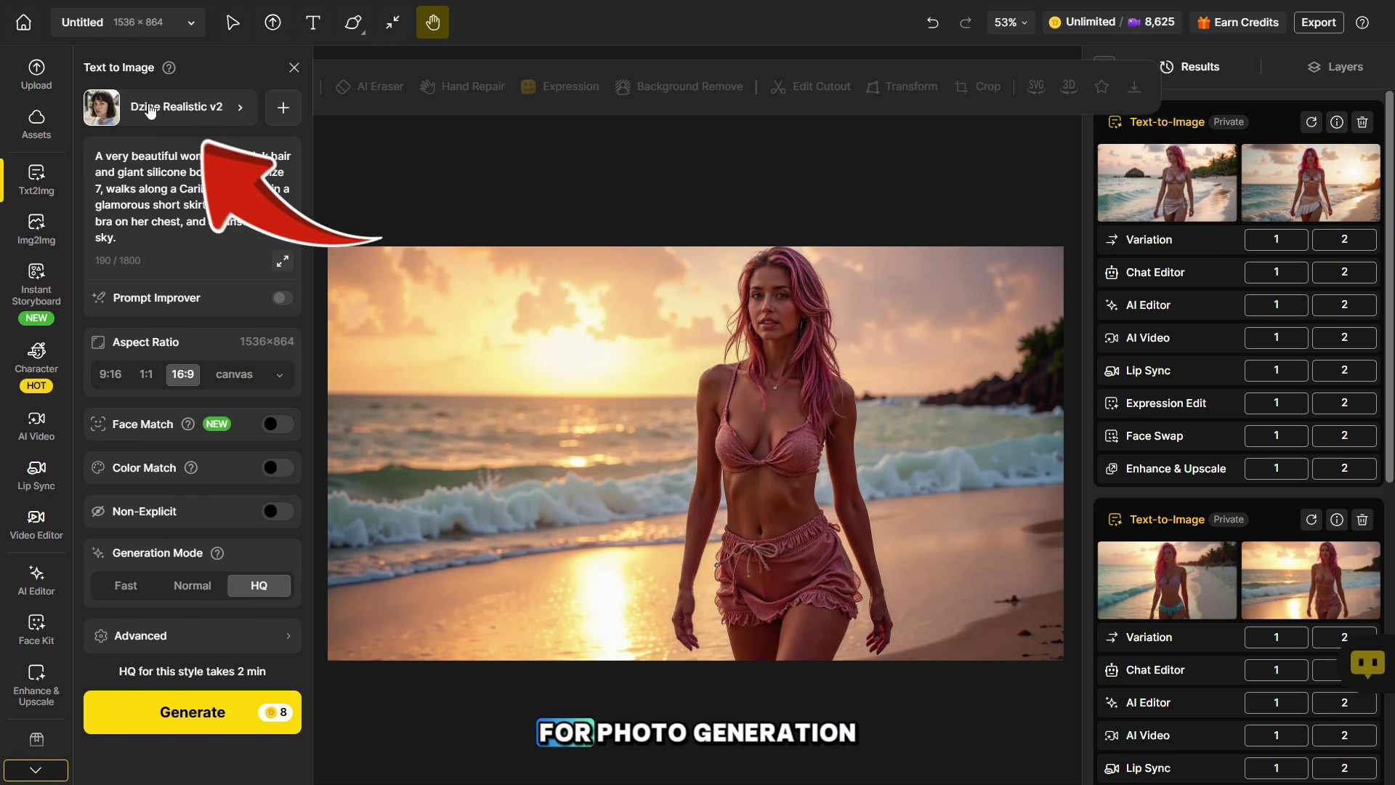
- Open the style picker and scroll through every style under All styles
left_click(233, 110)
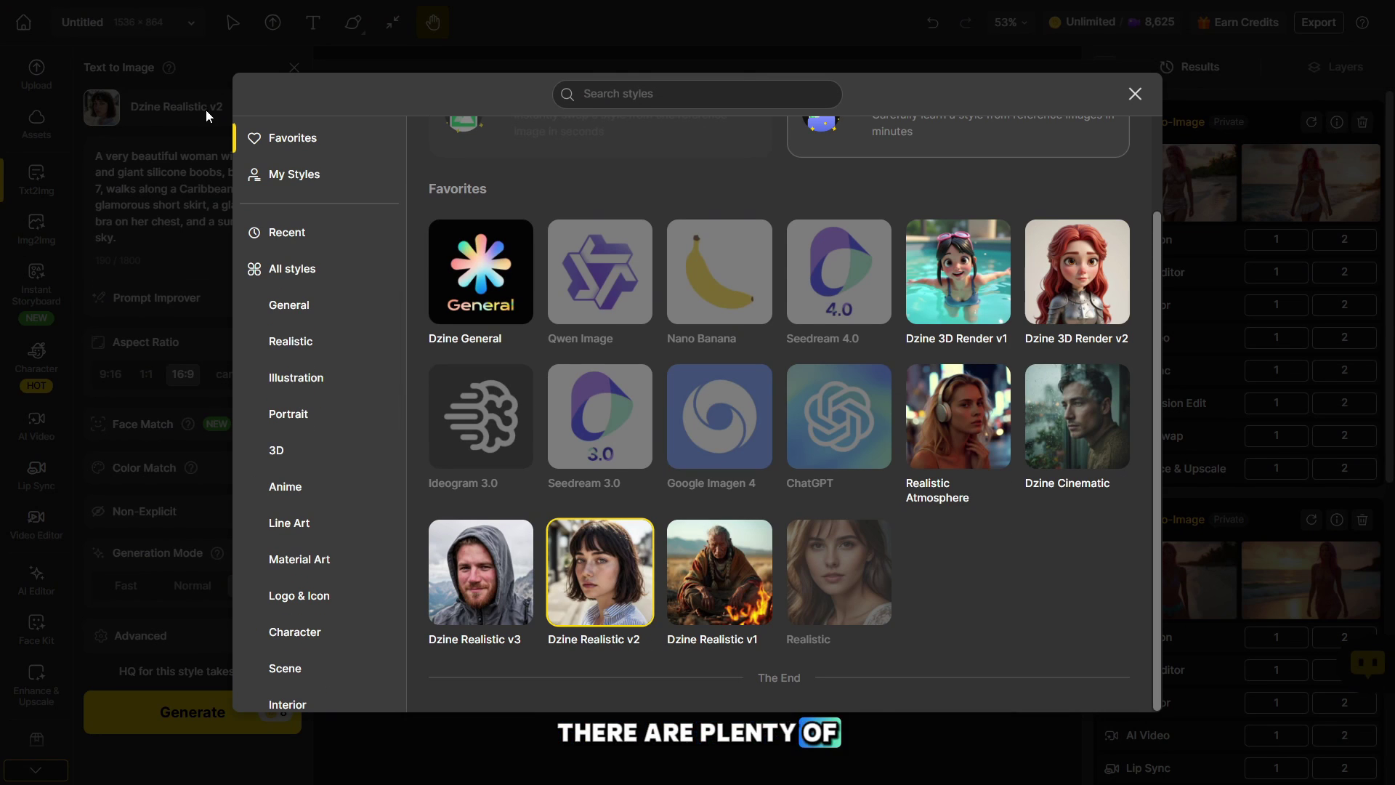
left_click(342, 275)
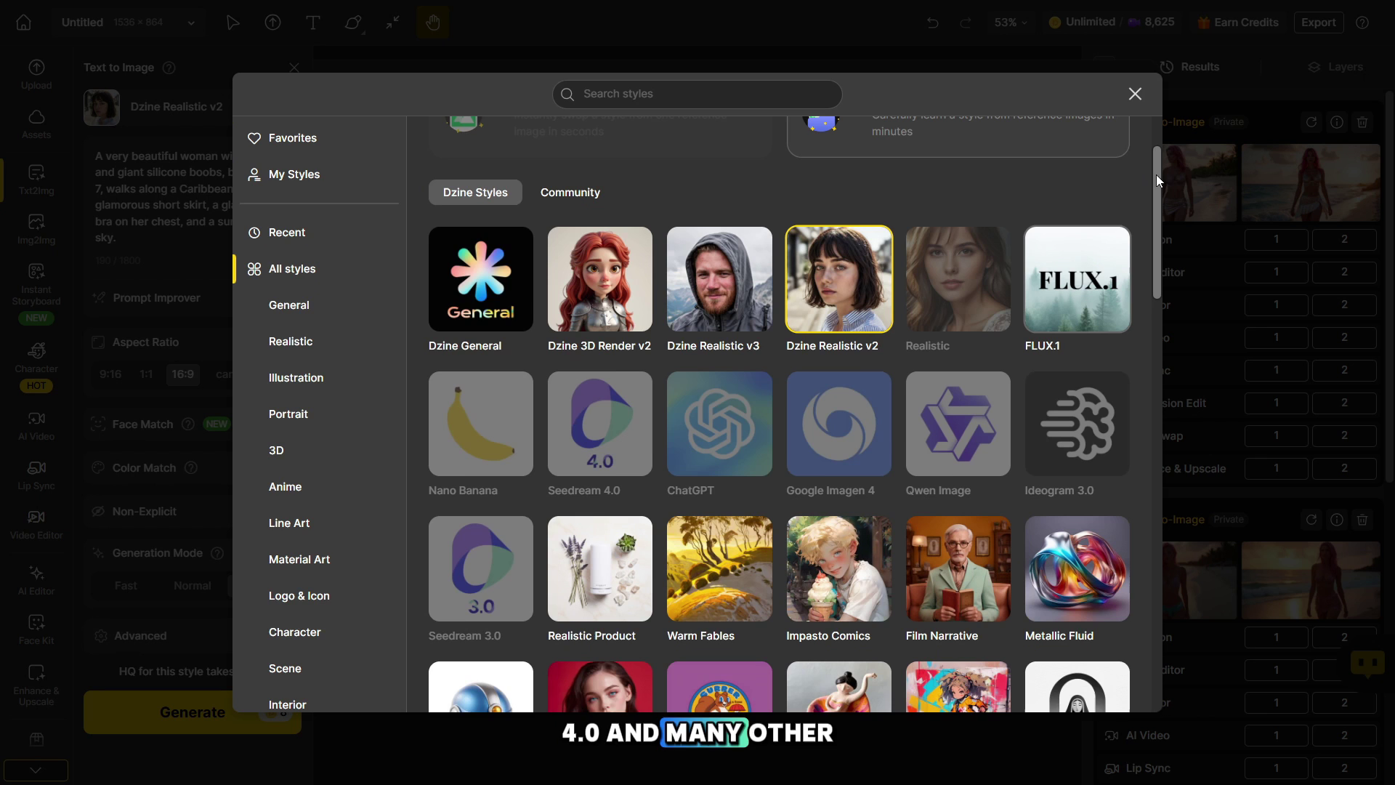
left_click_drag(1158, 189, 1155, 160)
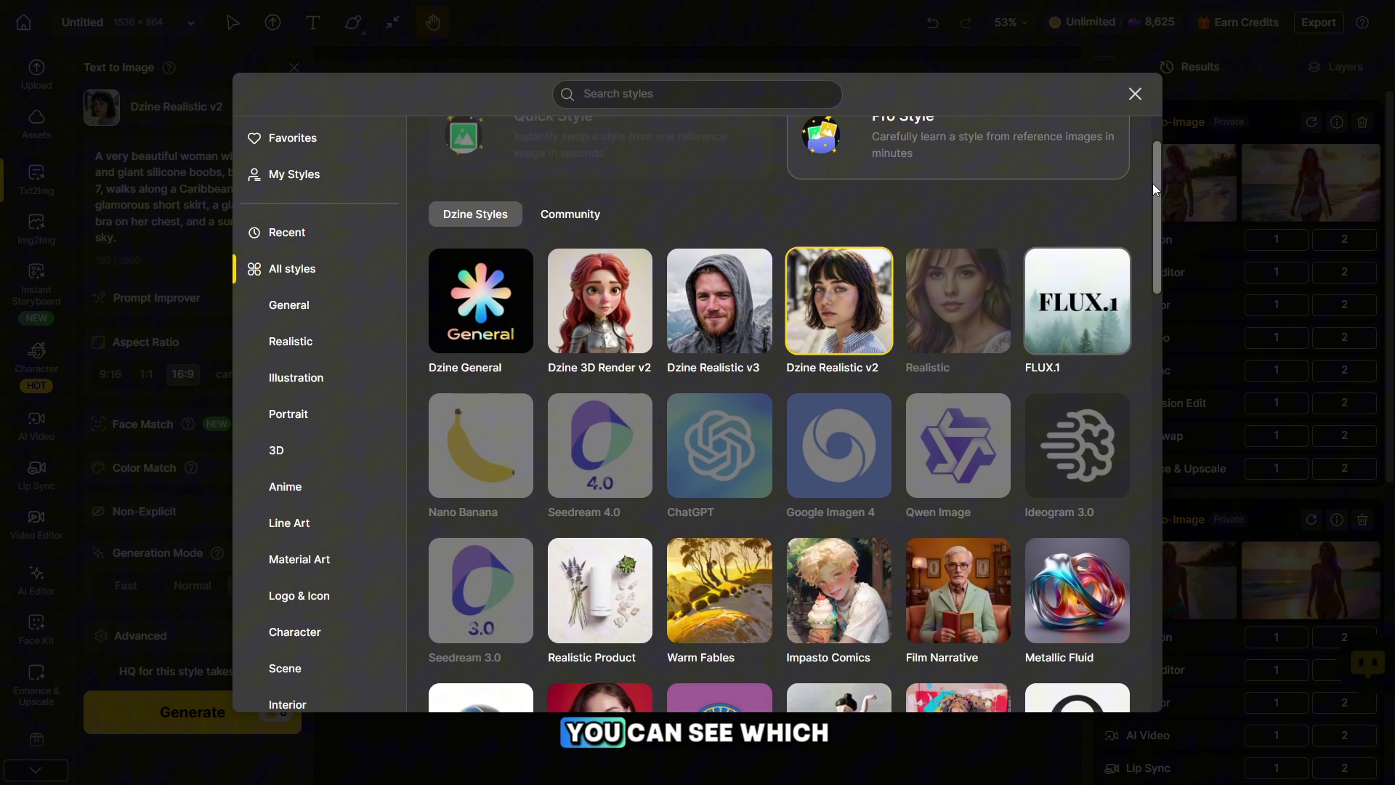
left_click_drag(1155, 164, 1149, 197)
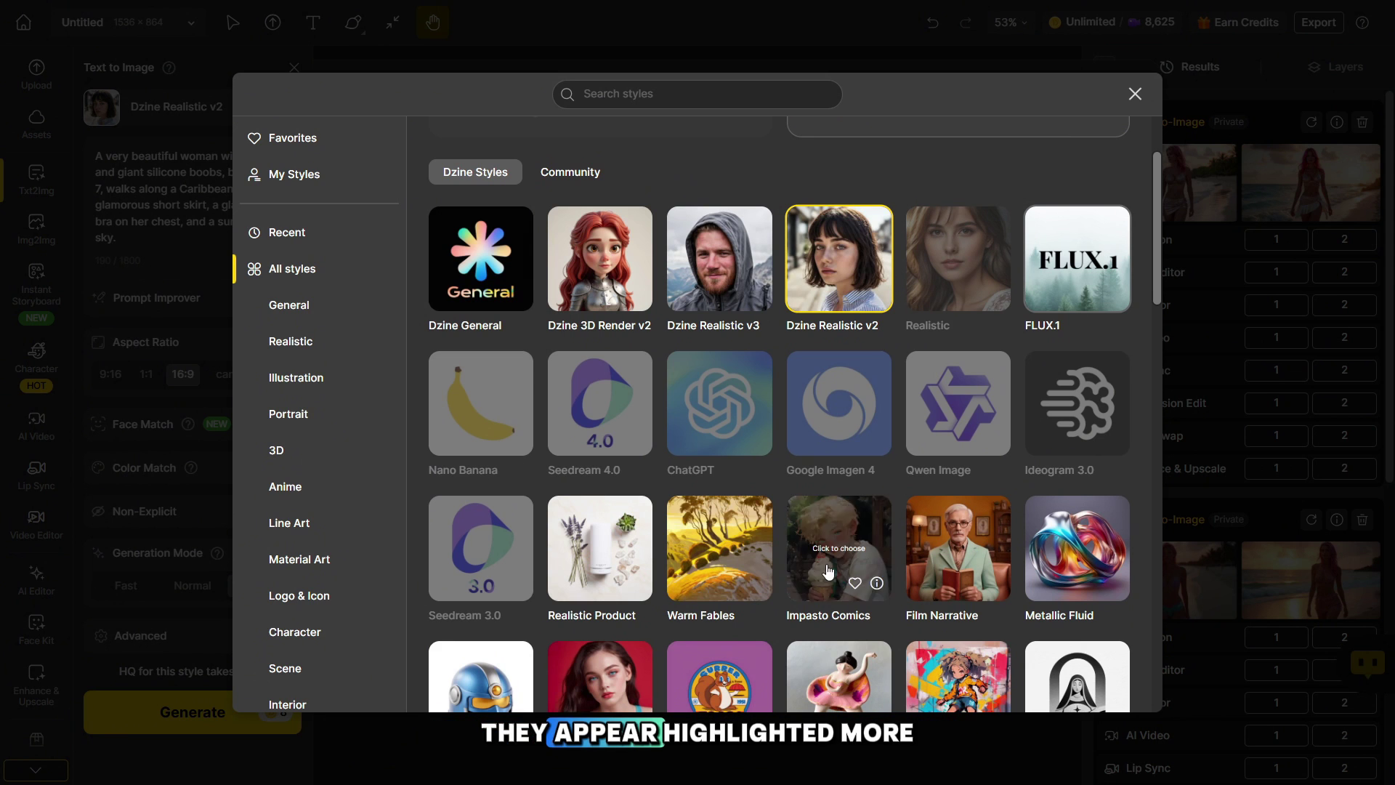
left_click_drag(1158, 199, 1161, 219)
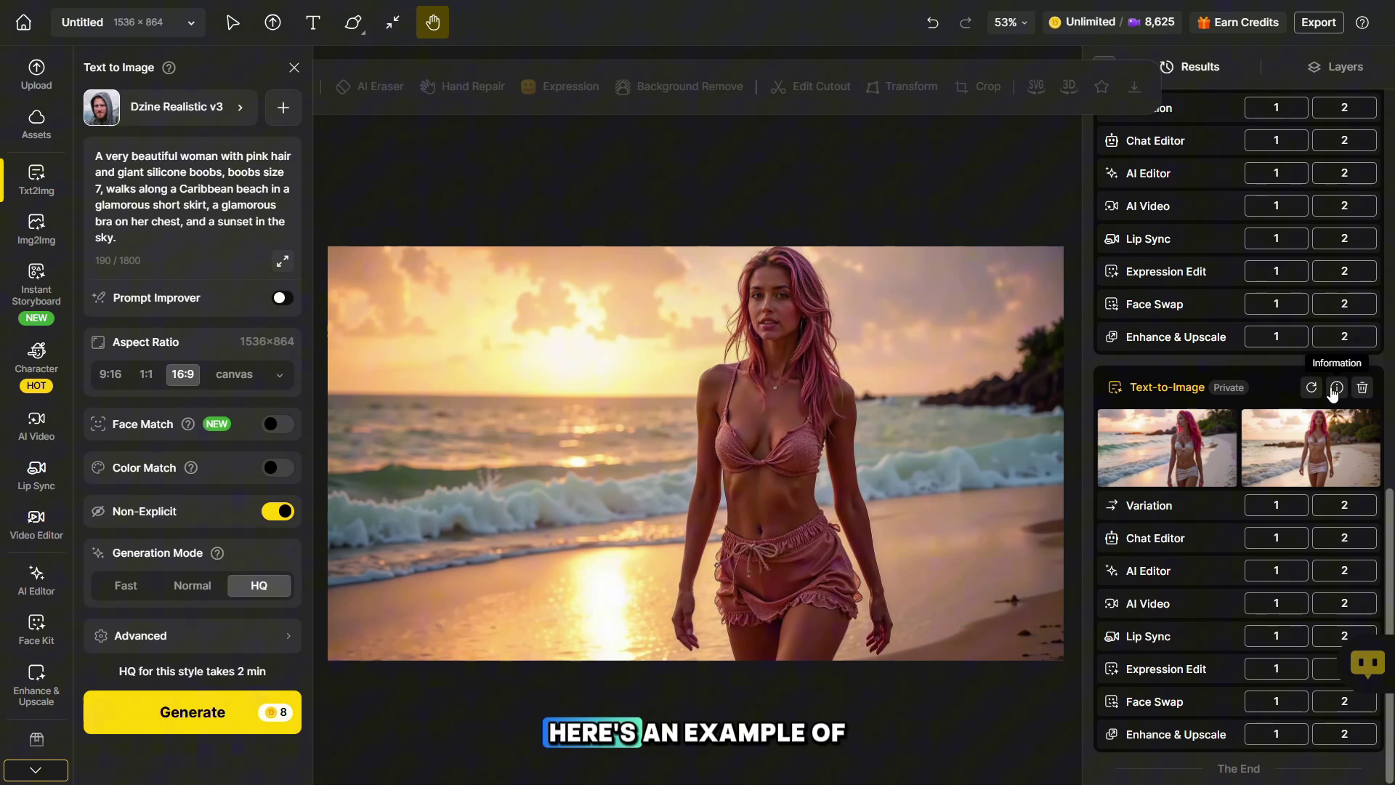
left_click(1338, 389)
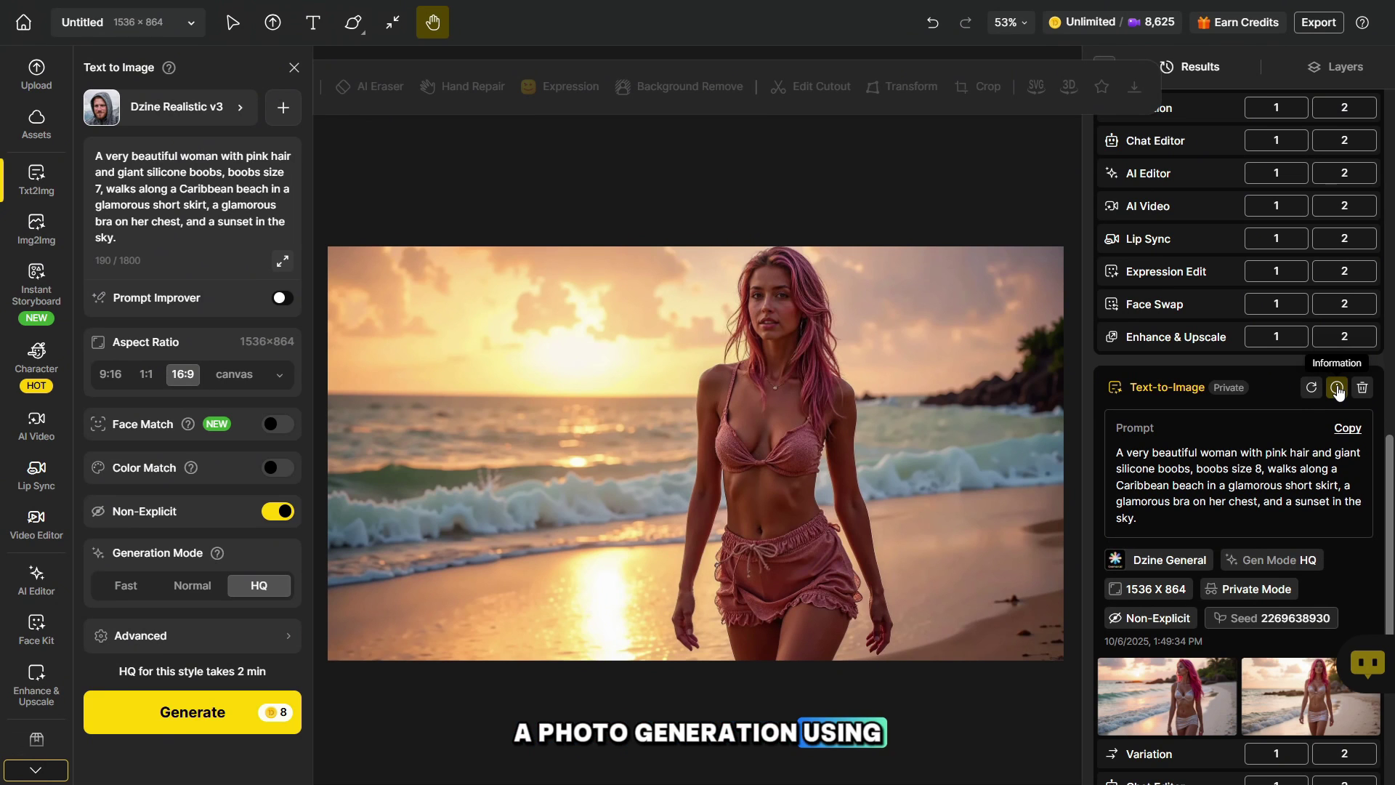
left_click(1338, 389)
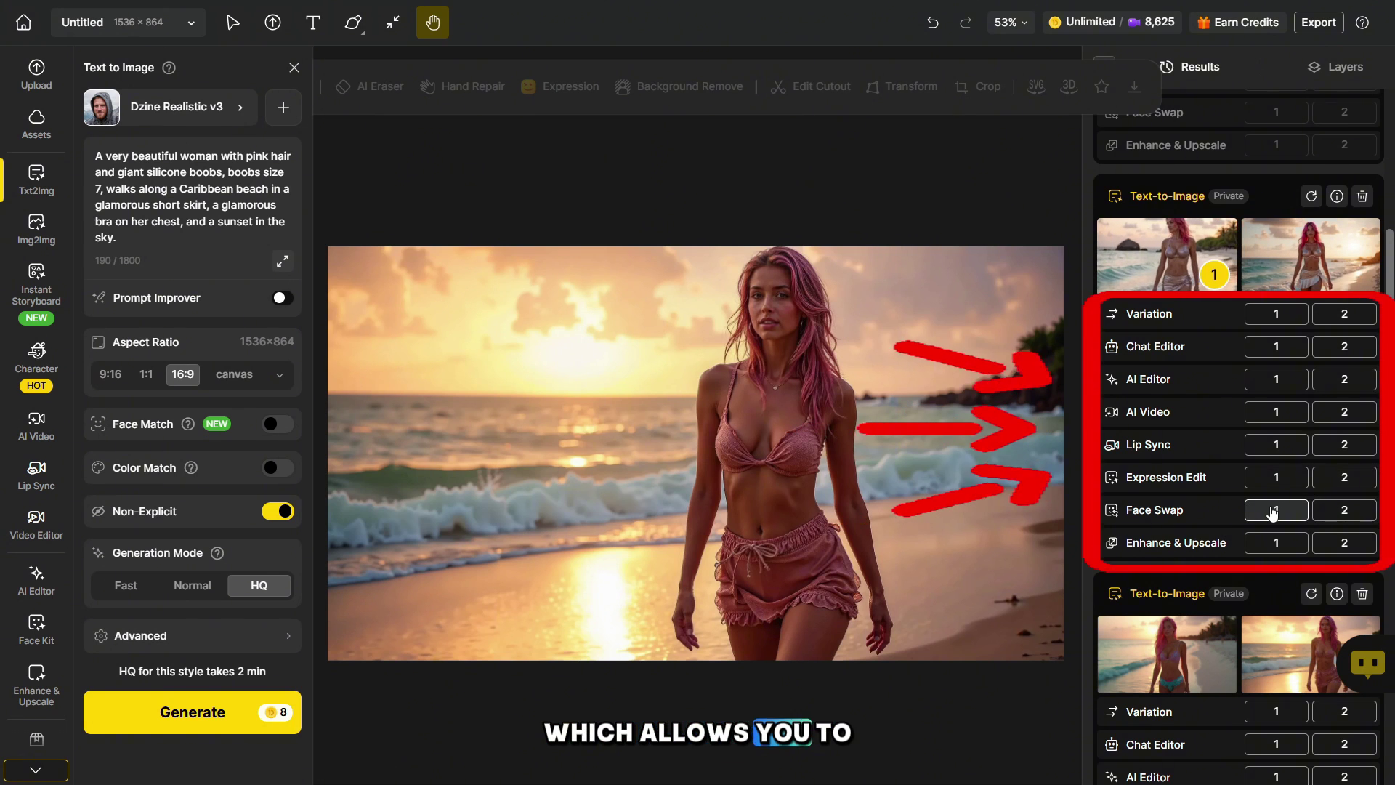
scroll(1309, 473, "up", 1)
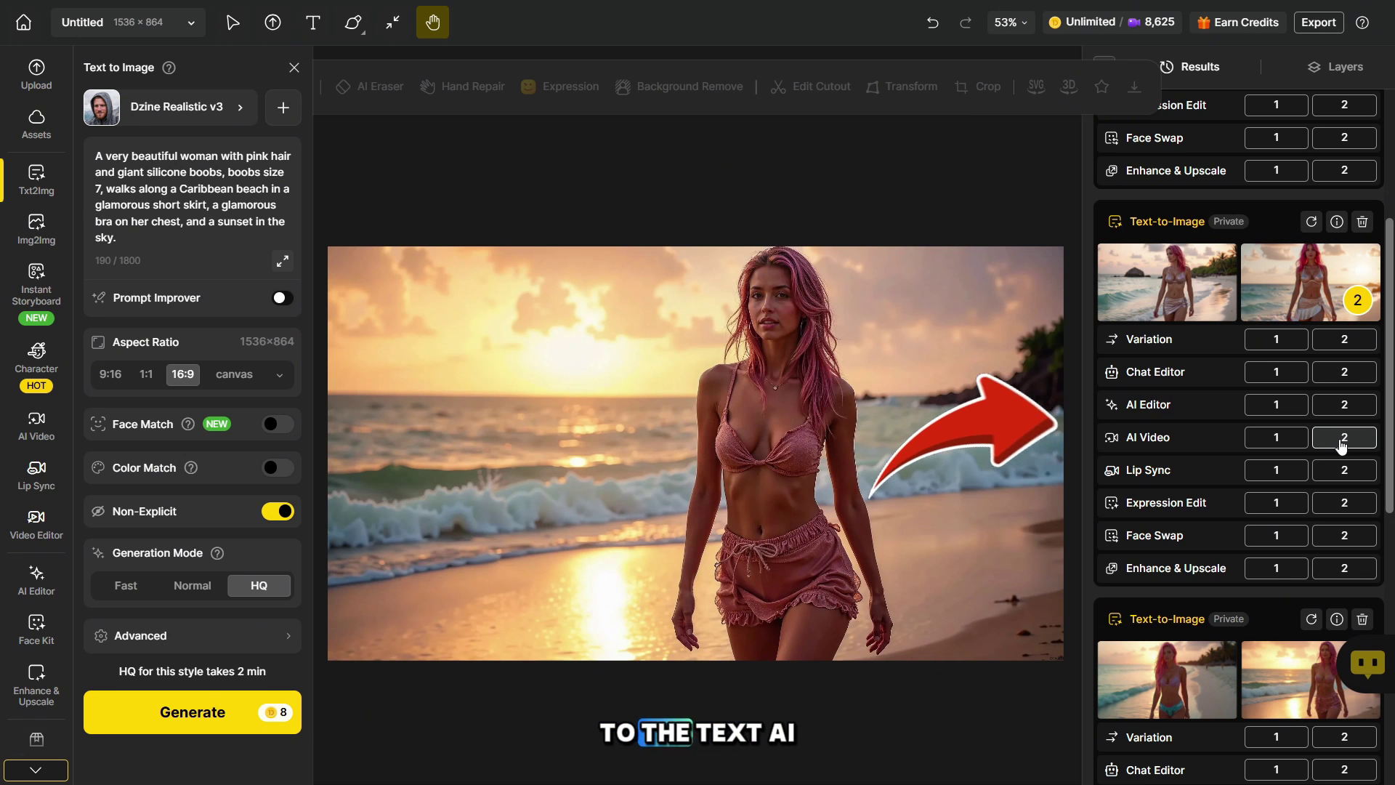
- Send the second beach photo to AI Video and list only Uncensored video models
left_click(1342, 440)
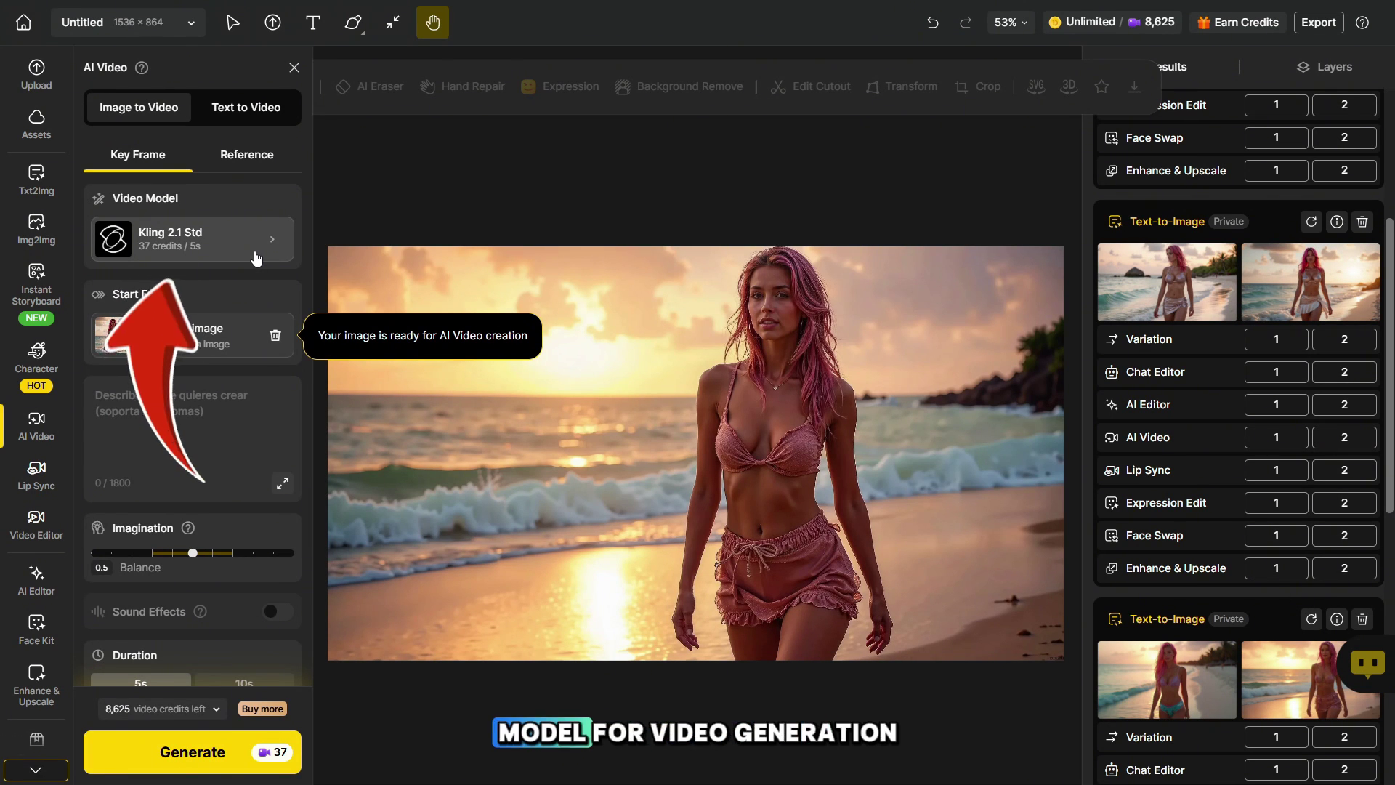
left_click(256, 258)
mouse_move(948, 271)
left_mouse_down()
mouse_move(952, 389)
mouse_move(955, 183)
left_mouse_up()
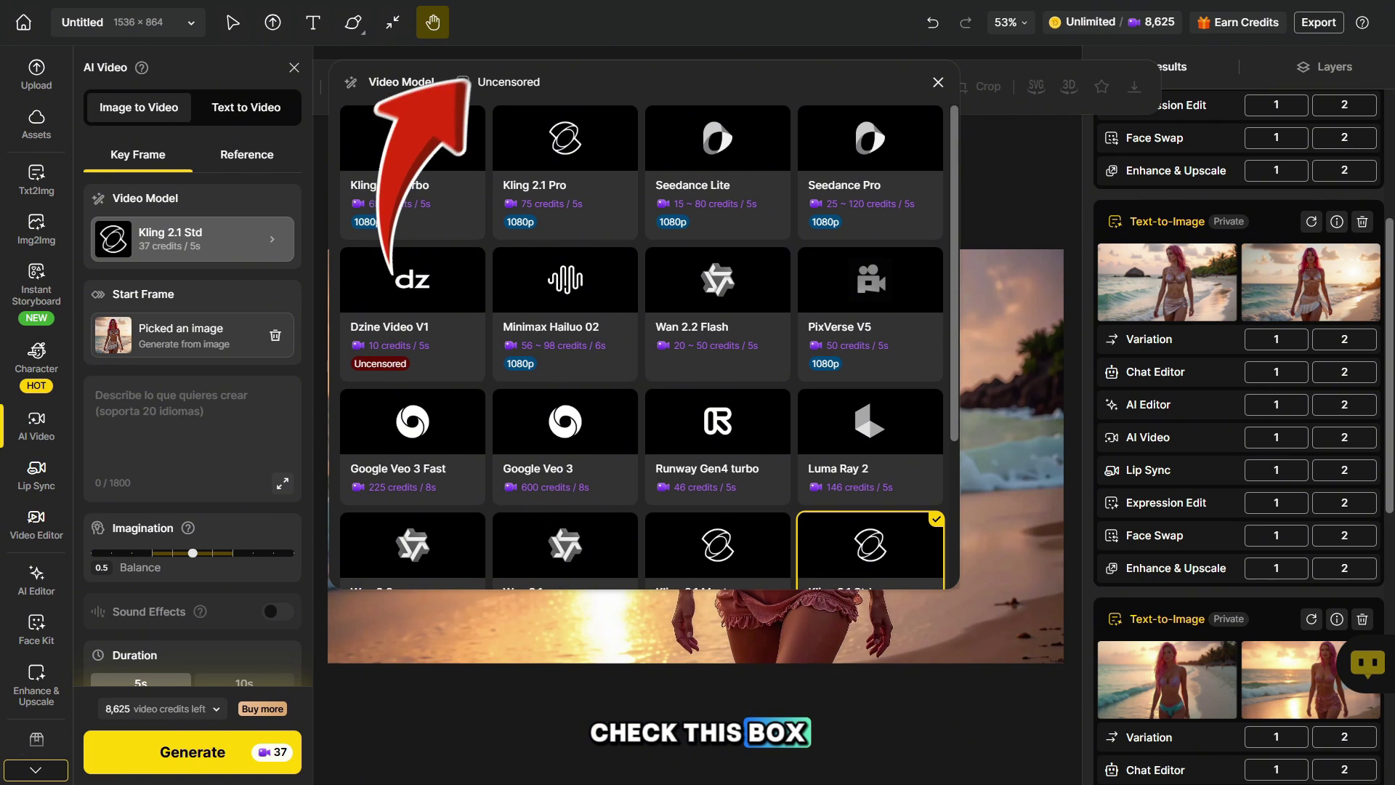
left_click(463, 82)
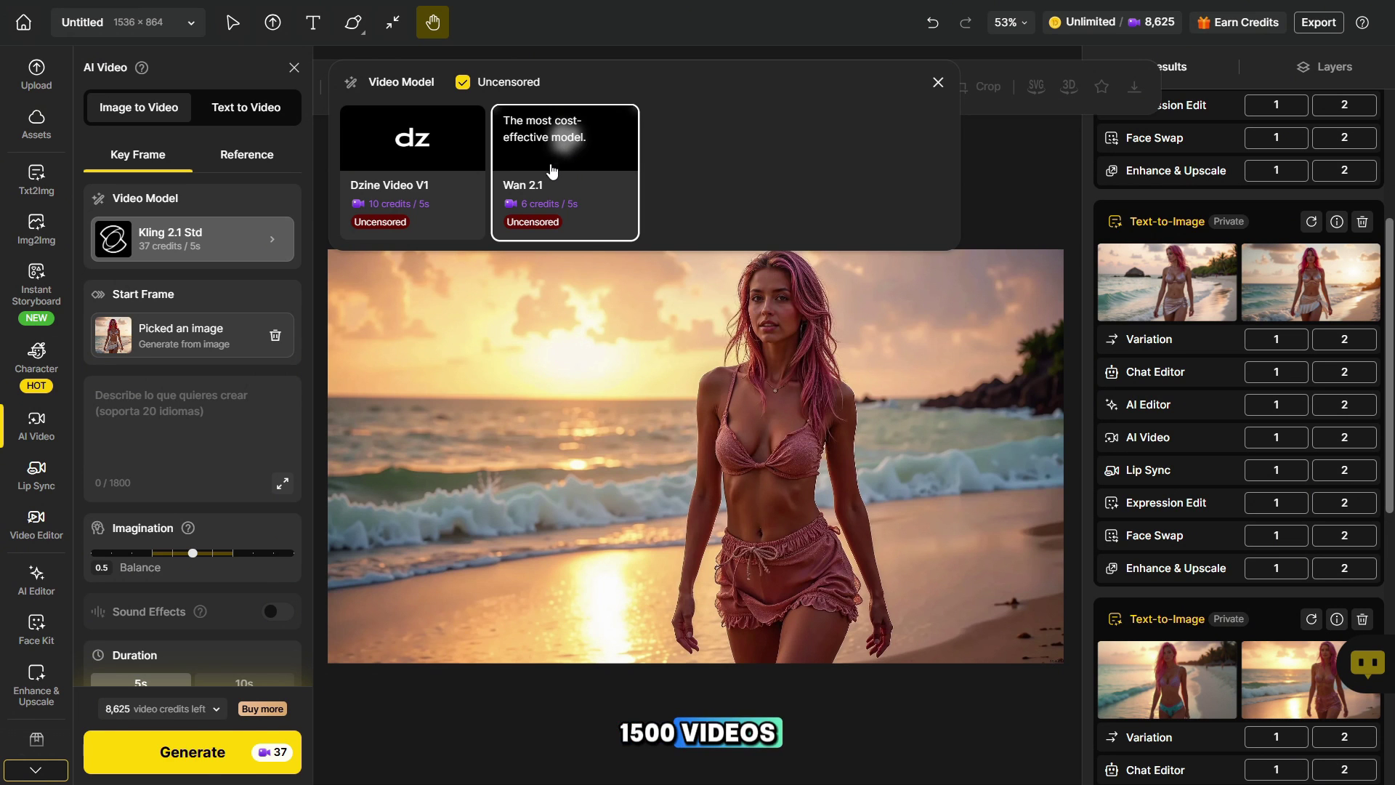
- Generate the 5-second Dzine Video V1 beach clip and preview the finished video
left_click(206, 708)
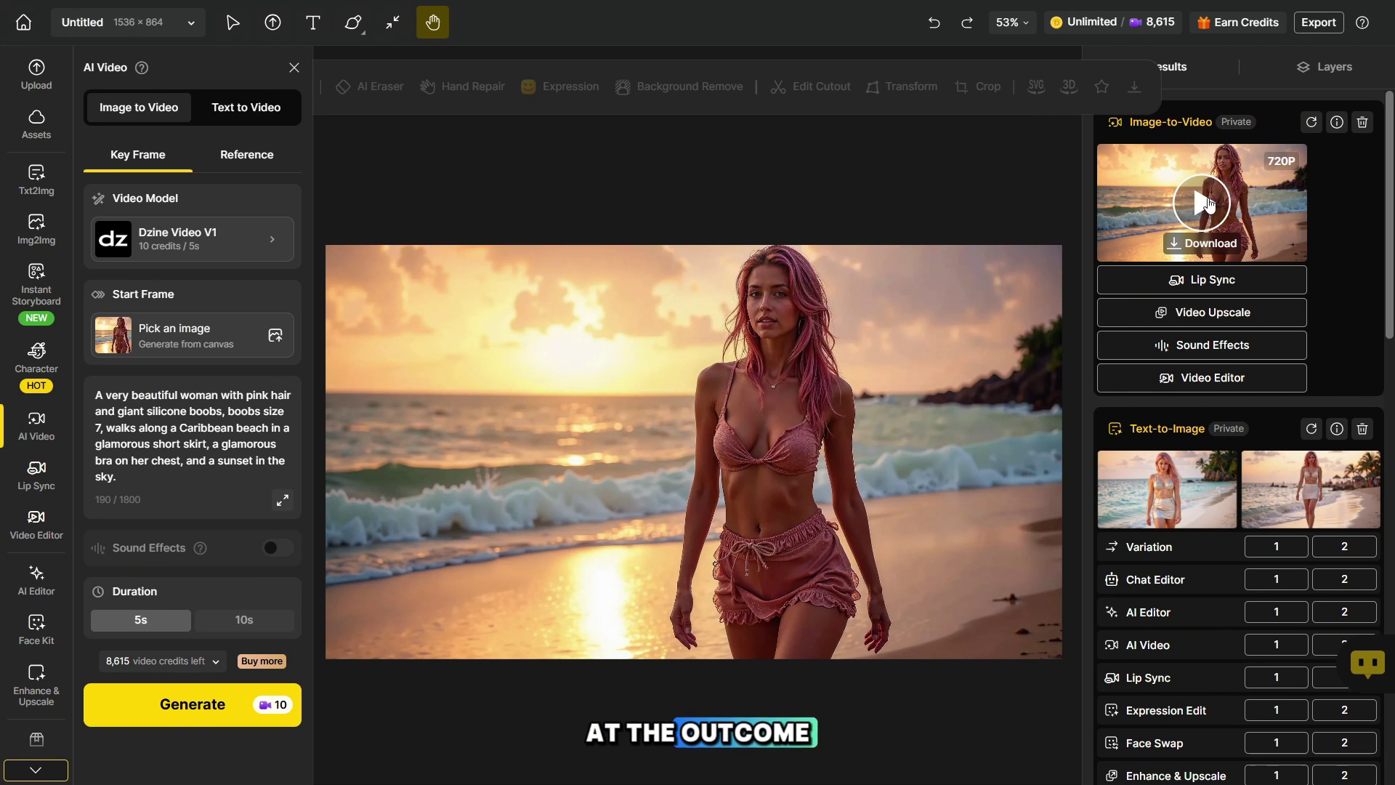
left_click(1201, 202)
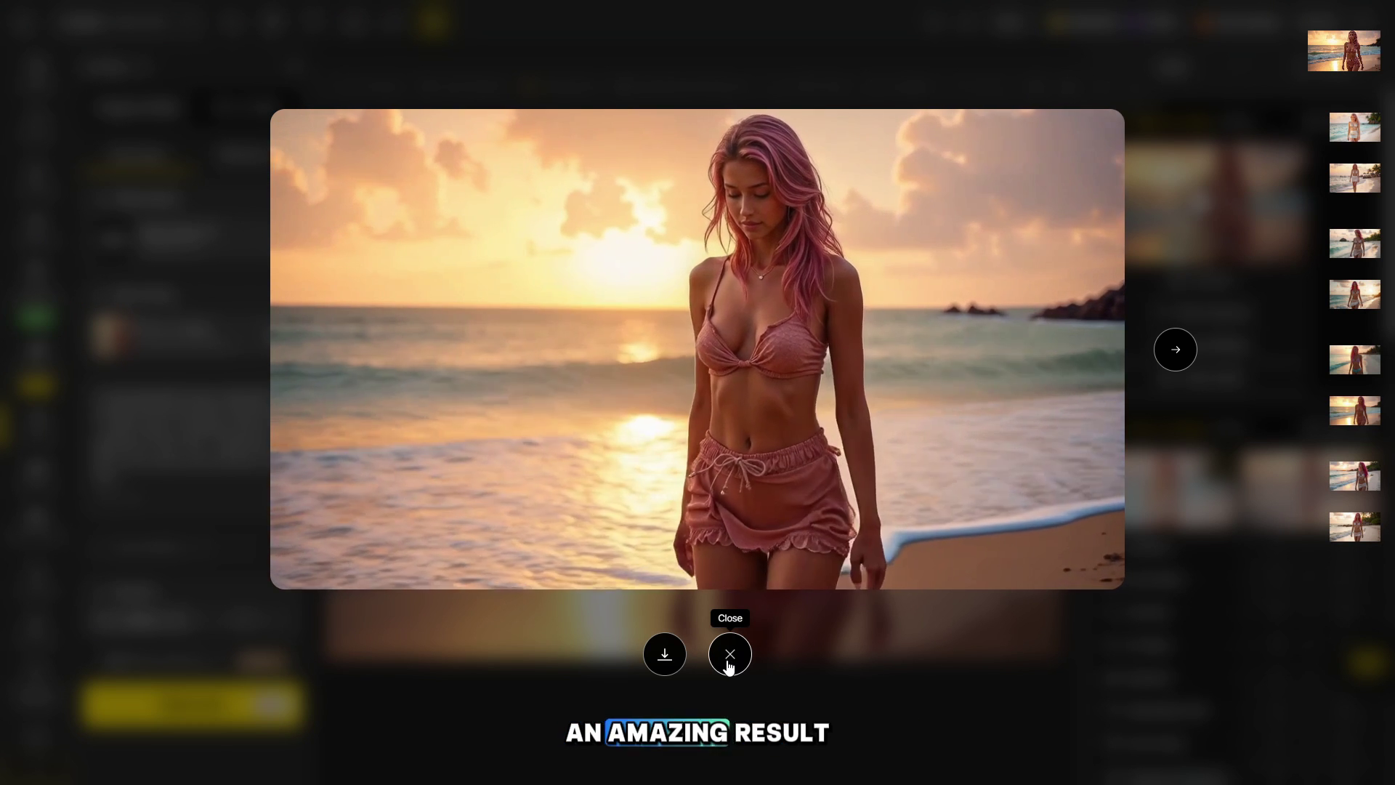
left_click(729, 654)
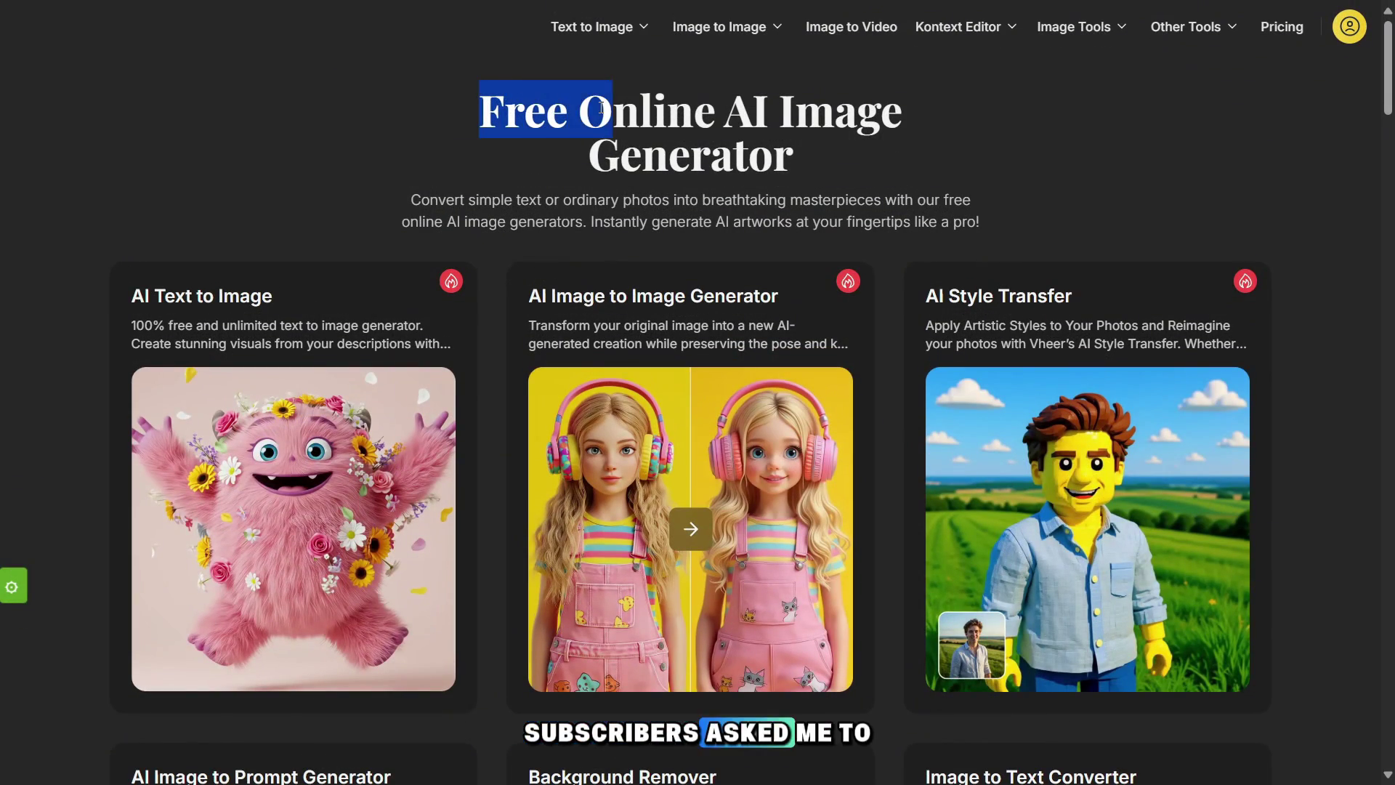
- In Vheer's AI Text to Image Generator, set aspect ratio 16:9 and paste the beach prompt
left_click_drag(601, 108, 738, 108)
left_click_drag(909, 132, 914, 148)
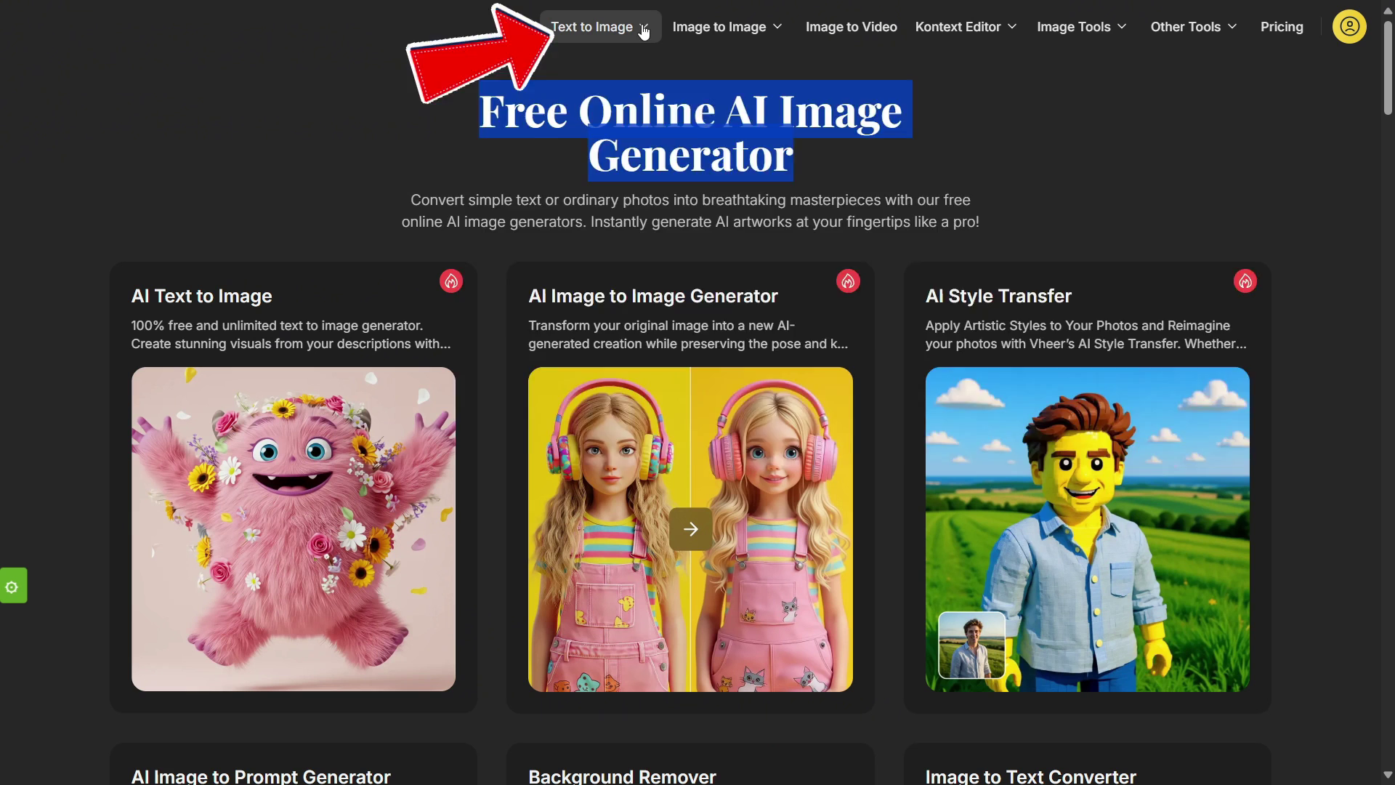
mouse_move(599, 26)
left_click(625, 142)
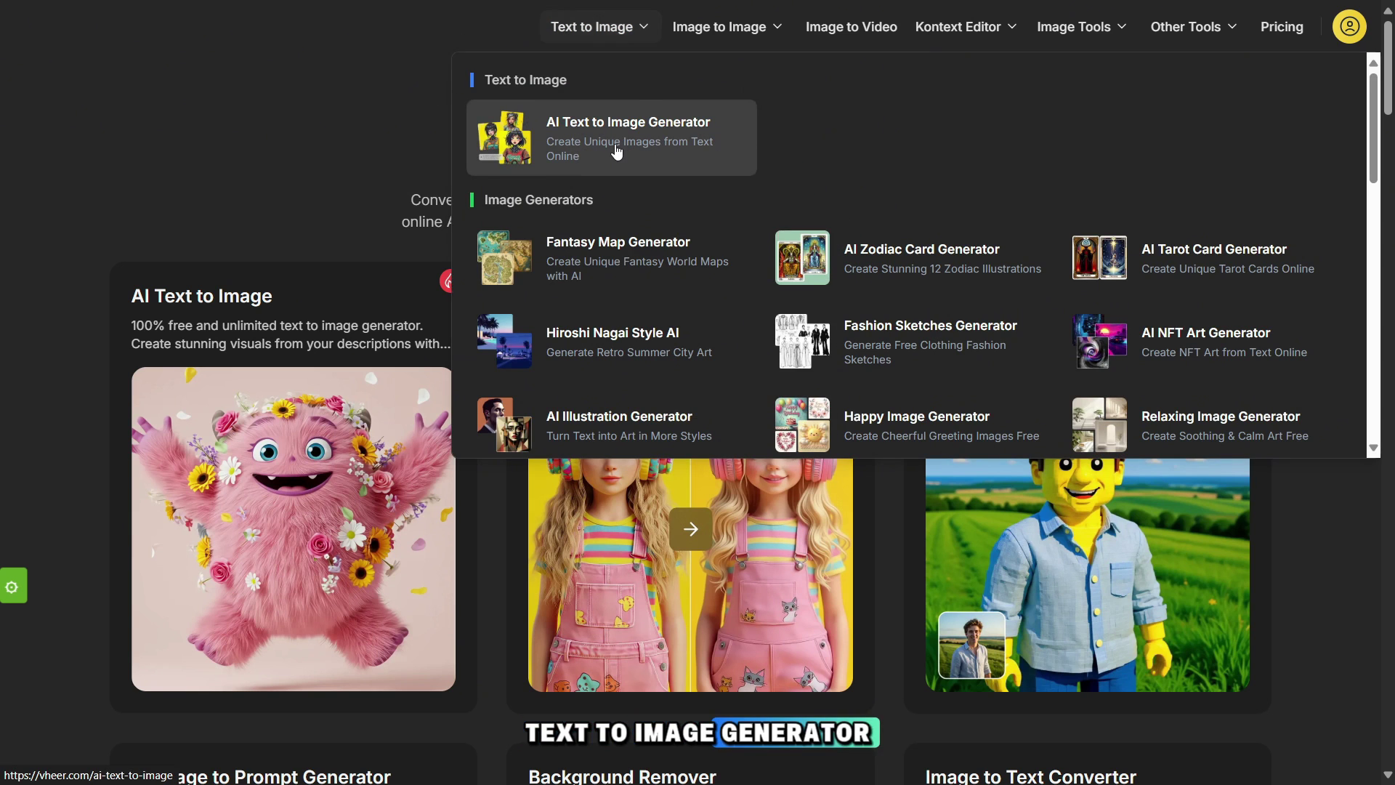
left_click(1243, 607)
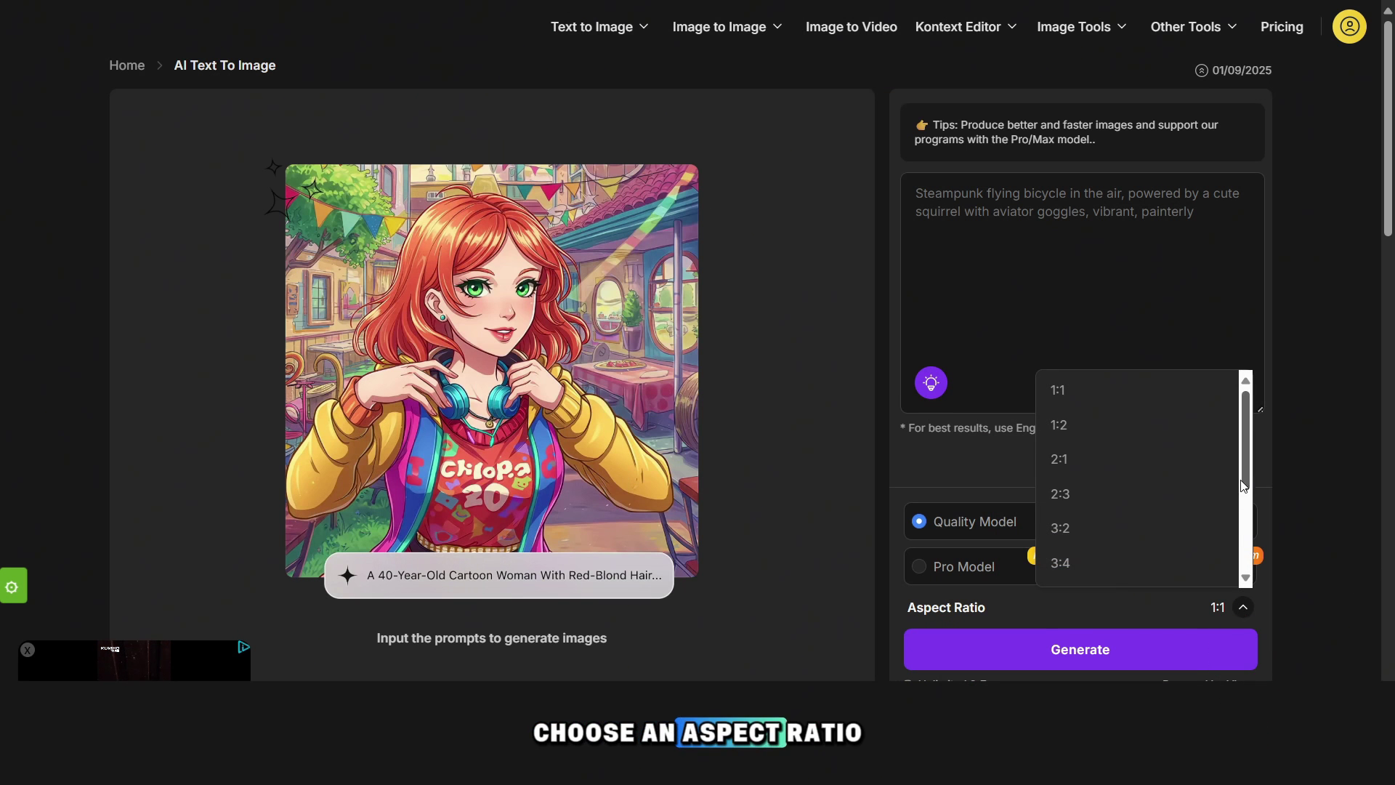
left_click_drag(1245, 461, 1248, 552)
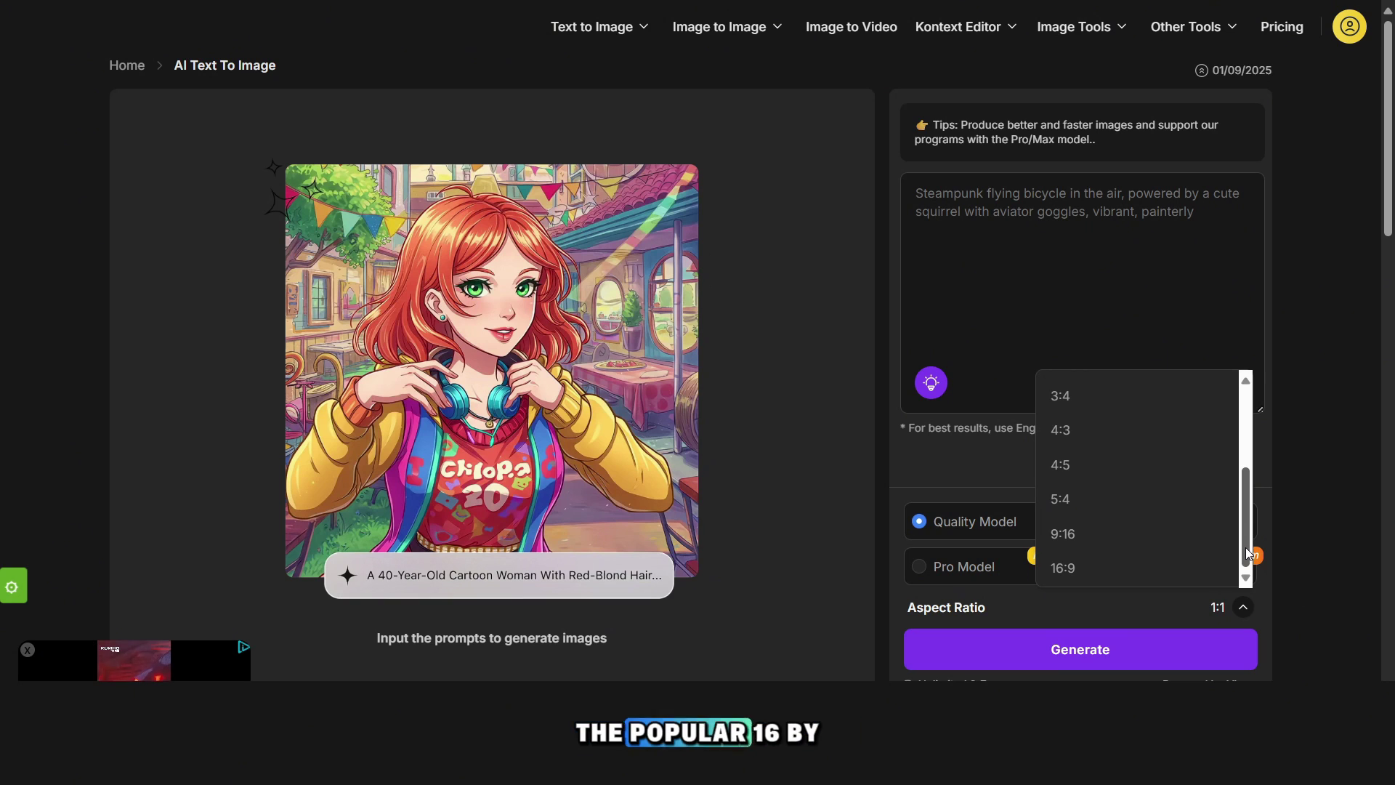
left_click(1076, 572)
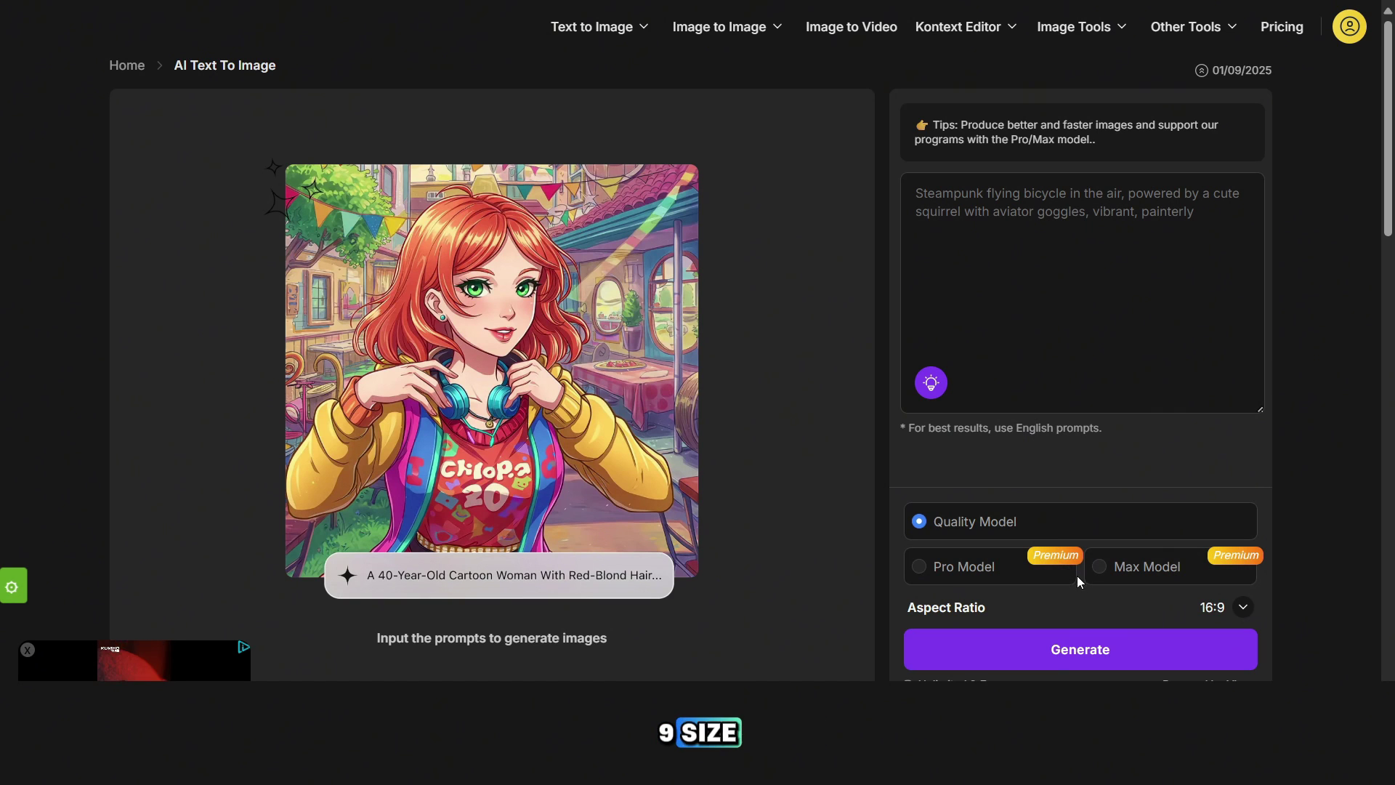
left_click(1032, 222)
type("A very beautiful woman with pink hair and giant silicone boobs, boobs size 7, walks along a Caribbean beach in a glamorous short skirt, a glamorous bra on her chest, and a sunset in the sky.")
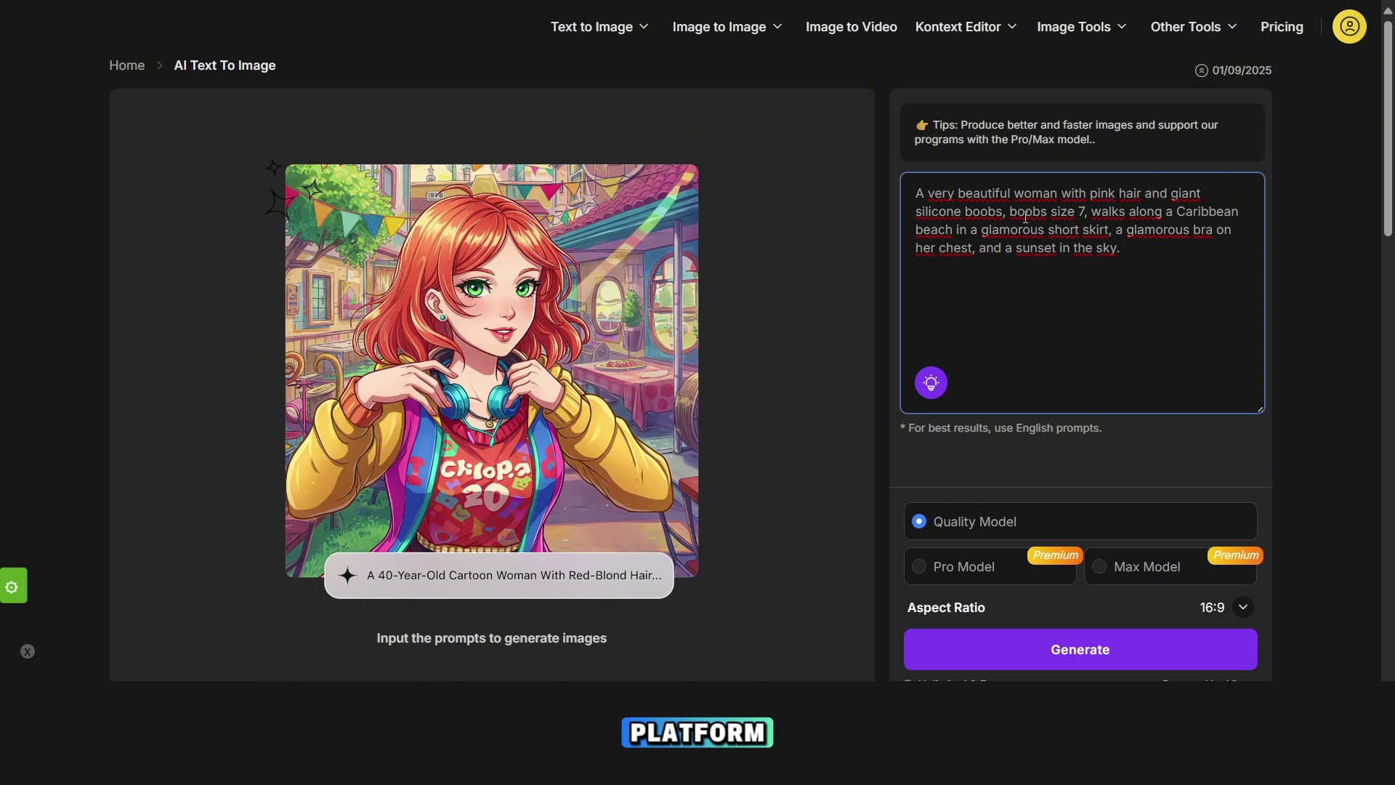
- Remove the NSFW-flagged words from the prompt and generate the image
left_click(1067, 658)
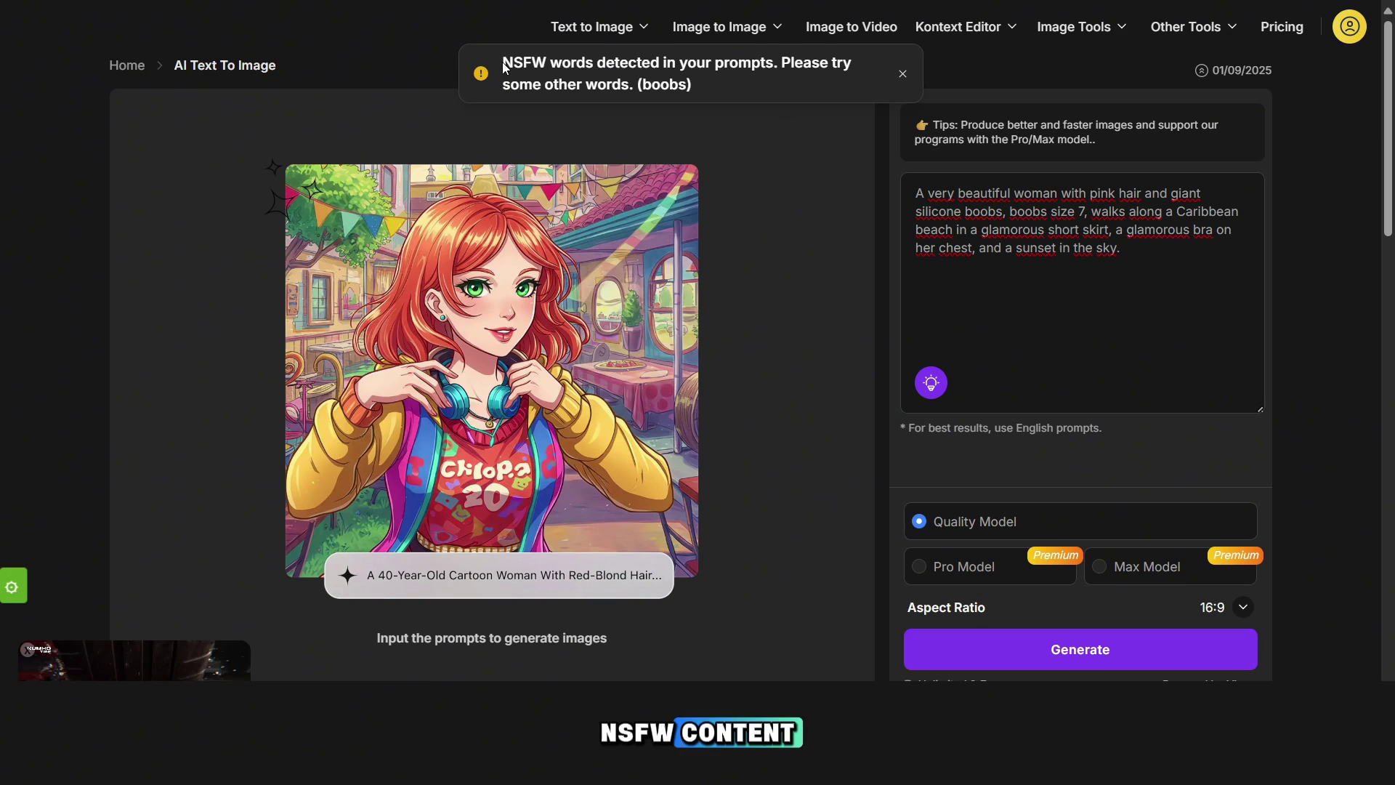
left_click_drag(1085, 212, 1167, 192)
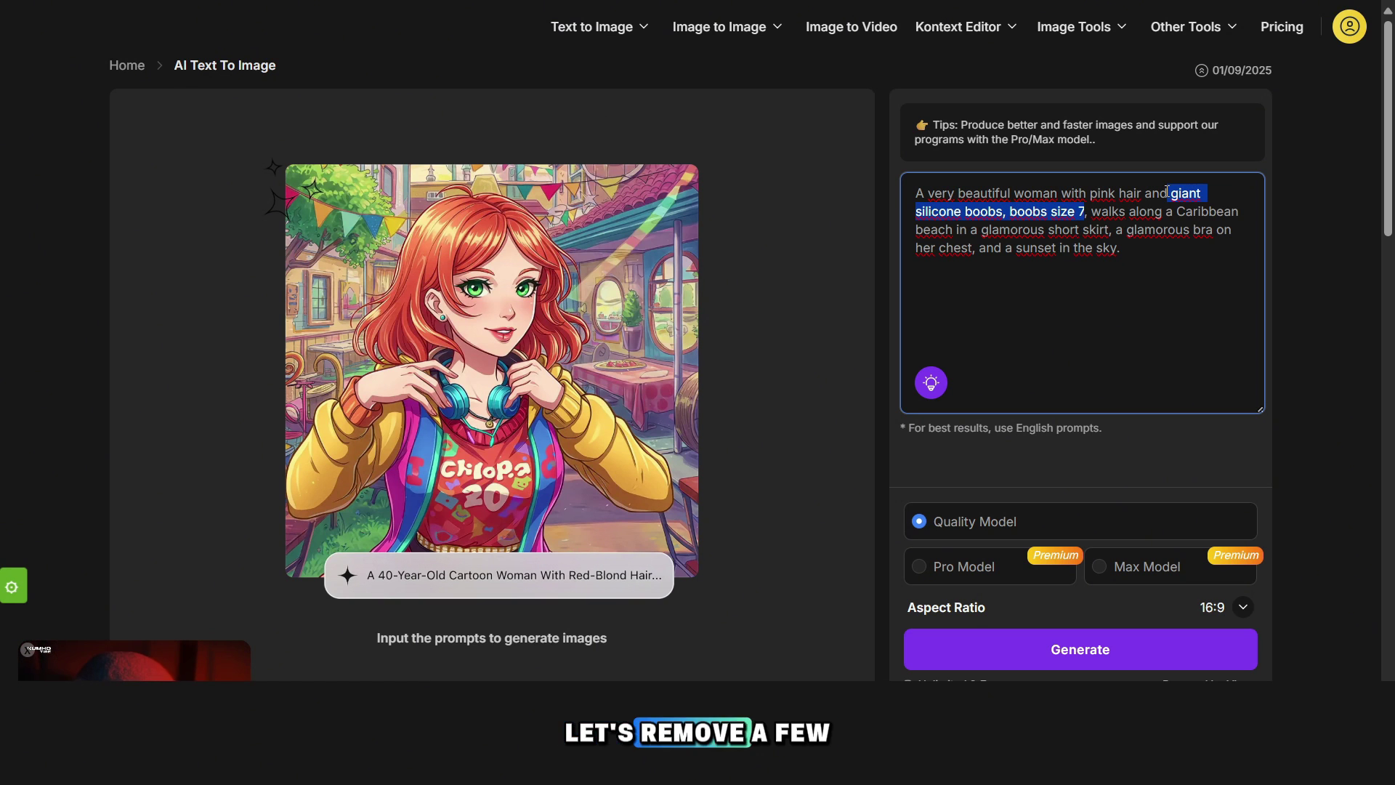
key("BackSpace")
left_click(1046, 644)
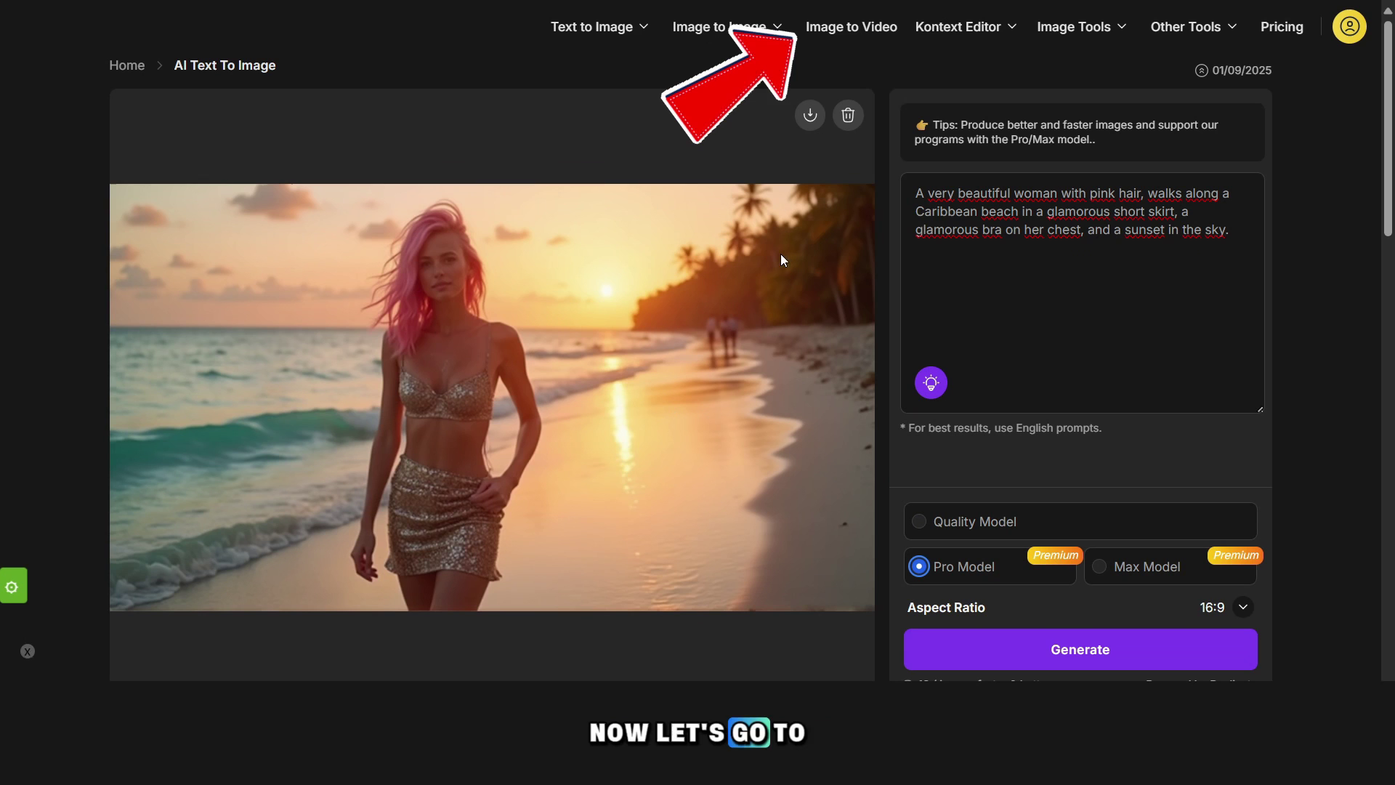
- Paste the beach photo into Vheer's Image to Video and play the clip full screen
left_click(857, 33)
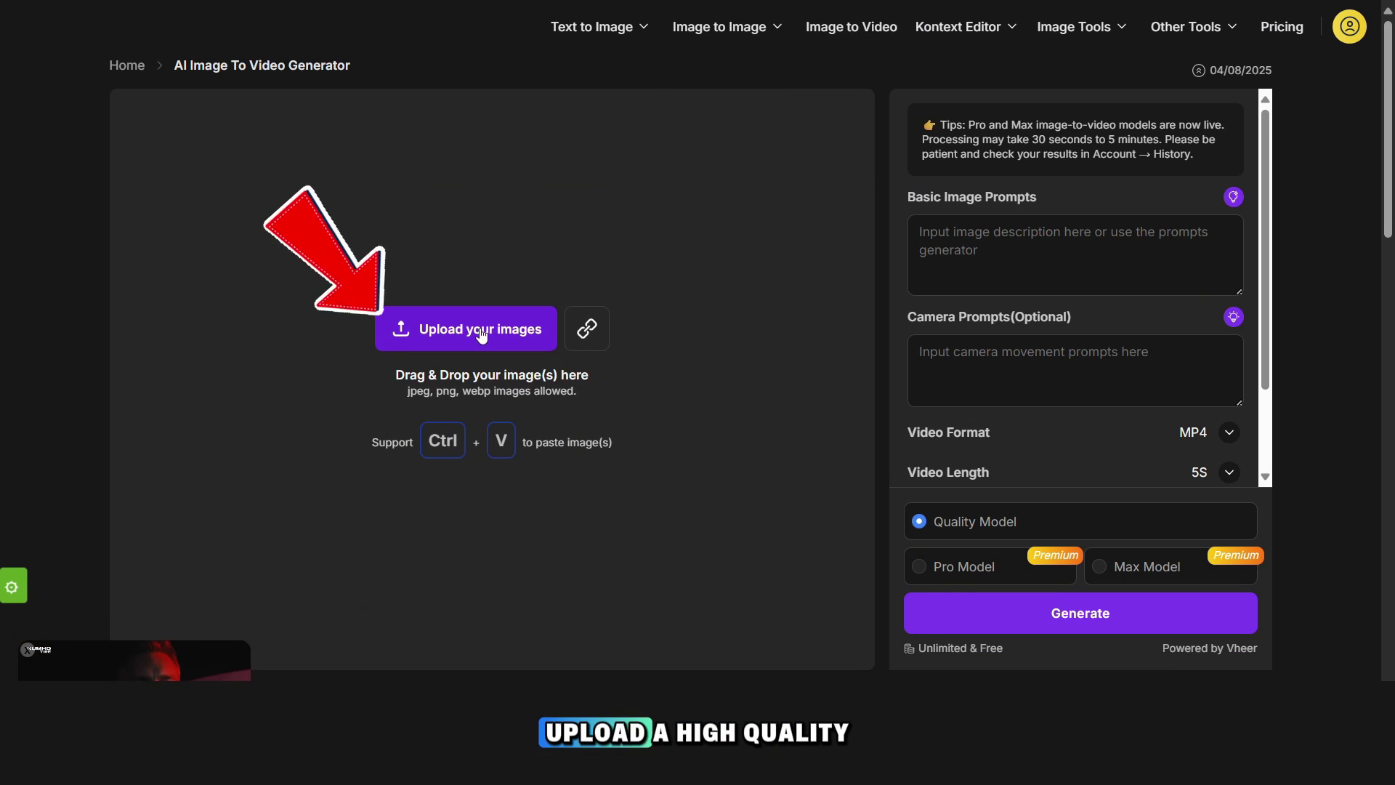
key("ctrl+v")
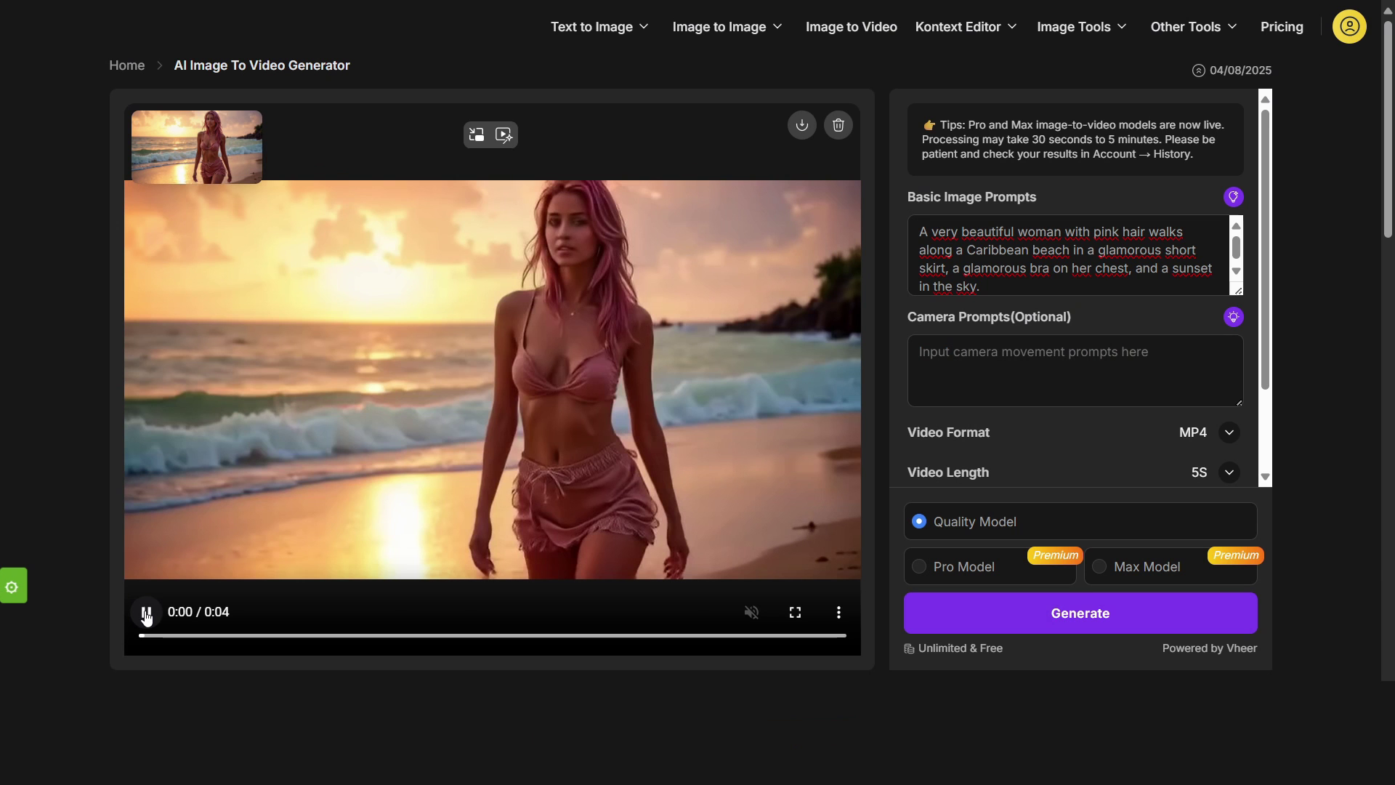
left_click(146, 613)
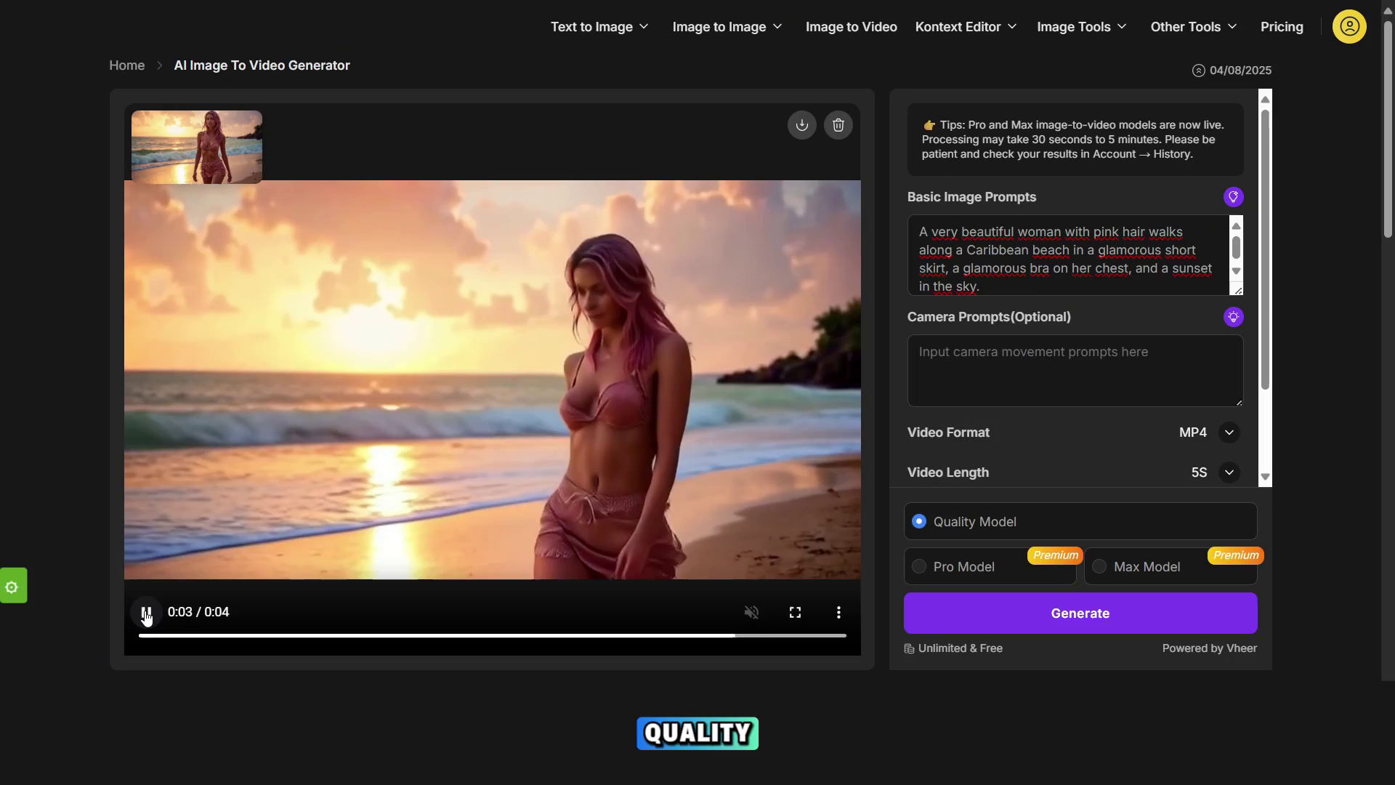
left_click(795, 612)
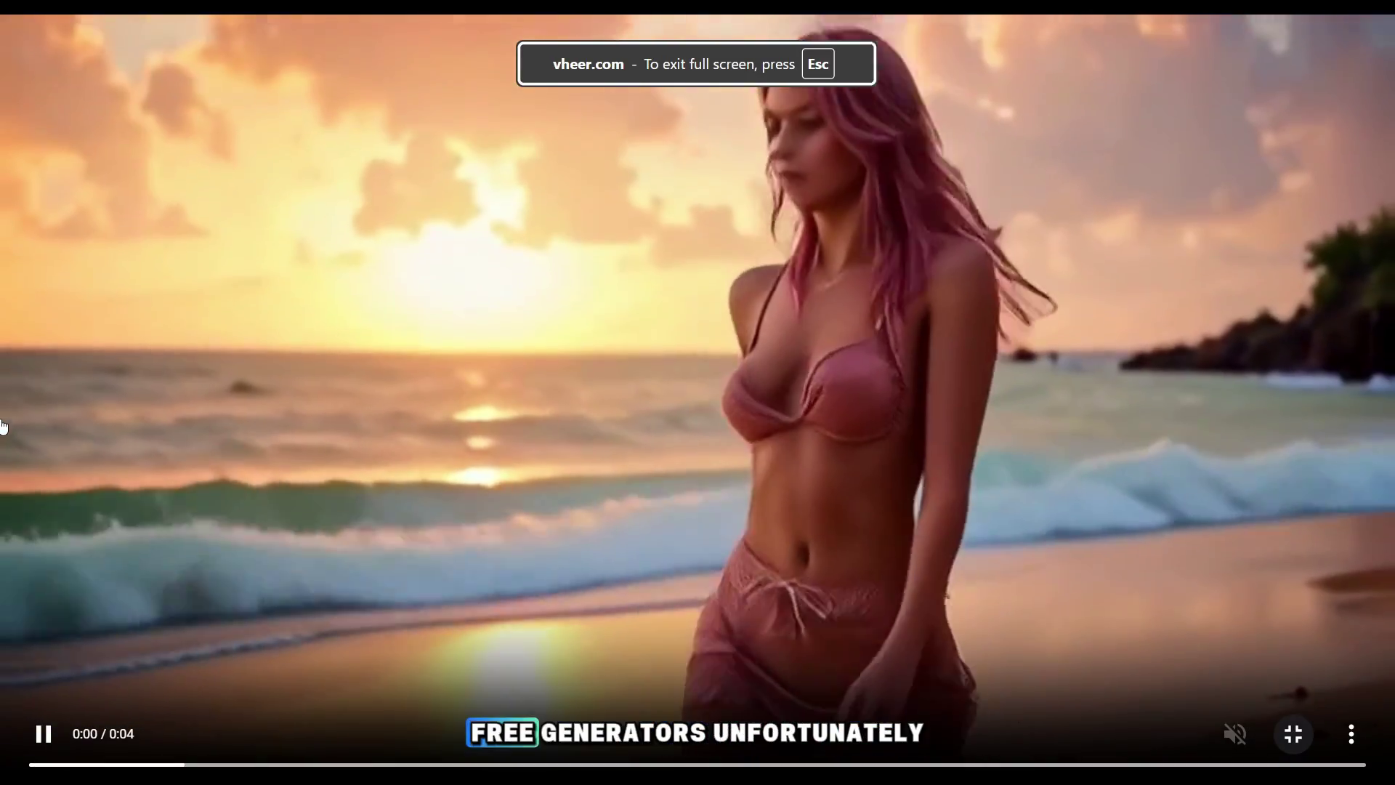